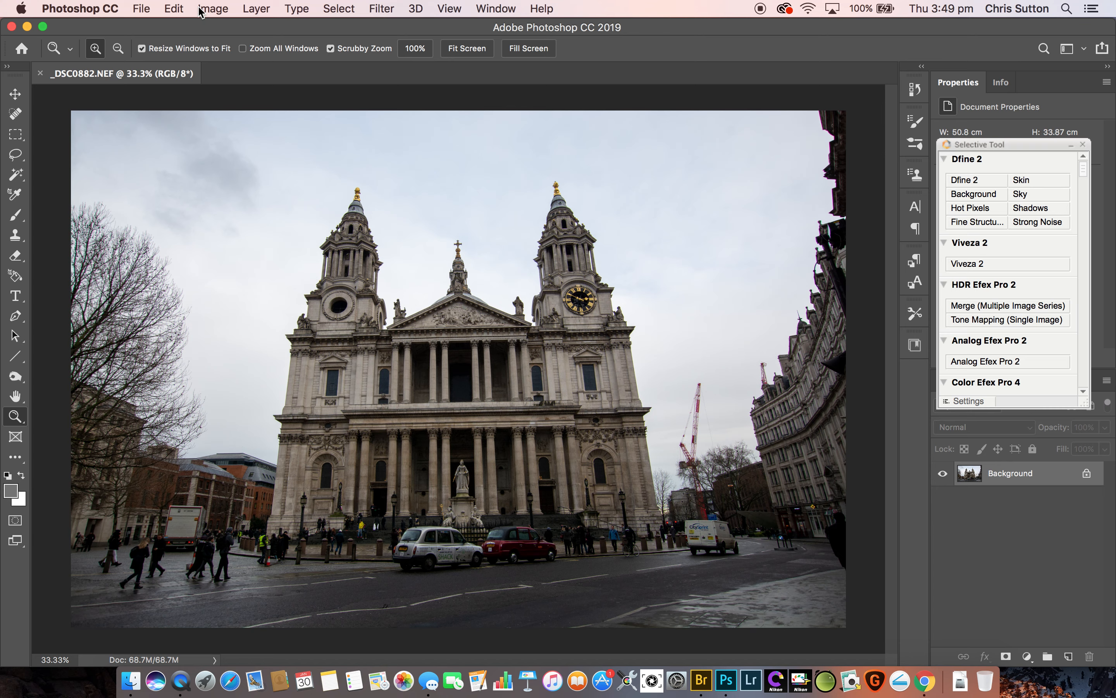
Start Perspective Warp, fit a single plane's four corners to the cathedral facade, and switch to Warp mode.
left_click(178, 9)
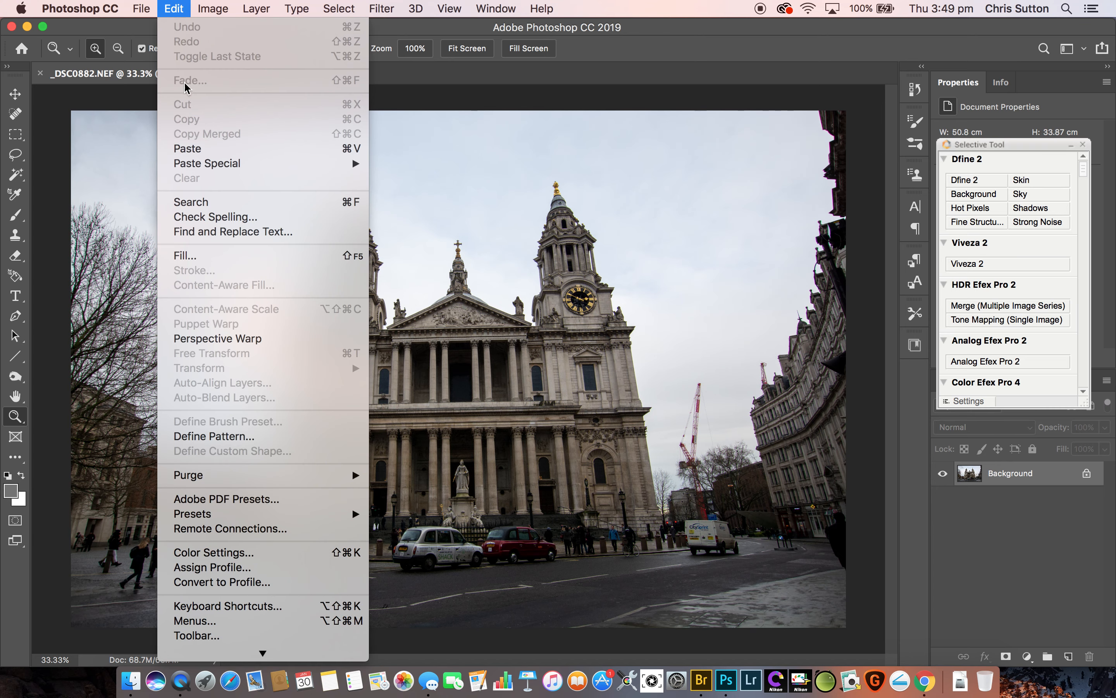
left_click(206, 340)
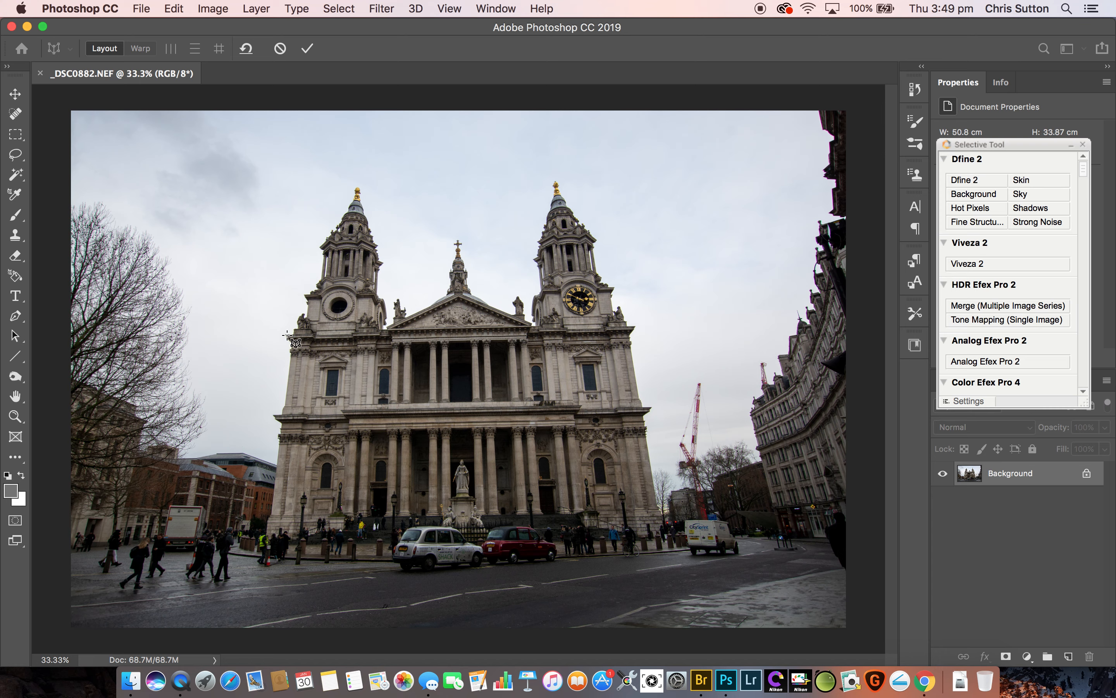
left_click_drag(287, 334, 661, 537)
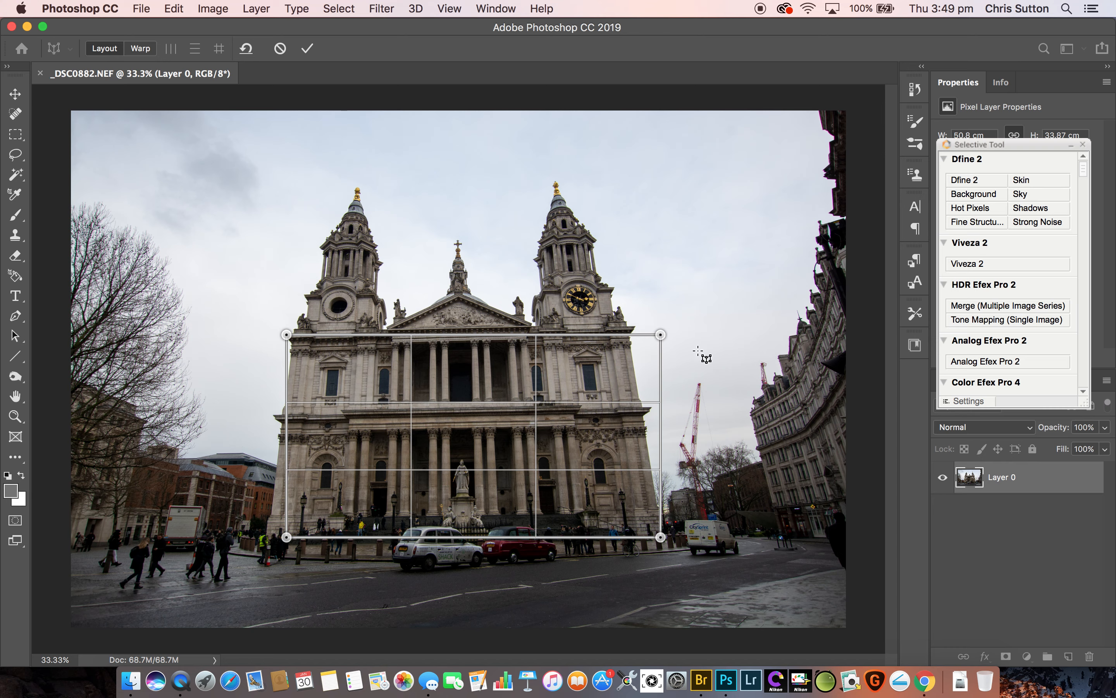
left_click_drag(661, 335, 631, 326)
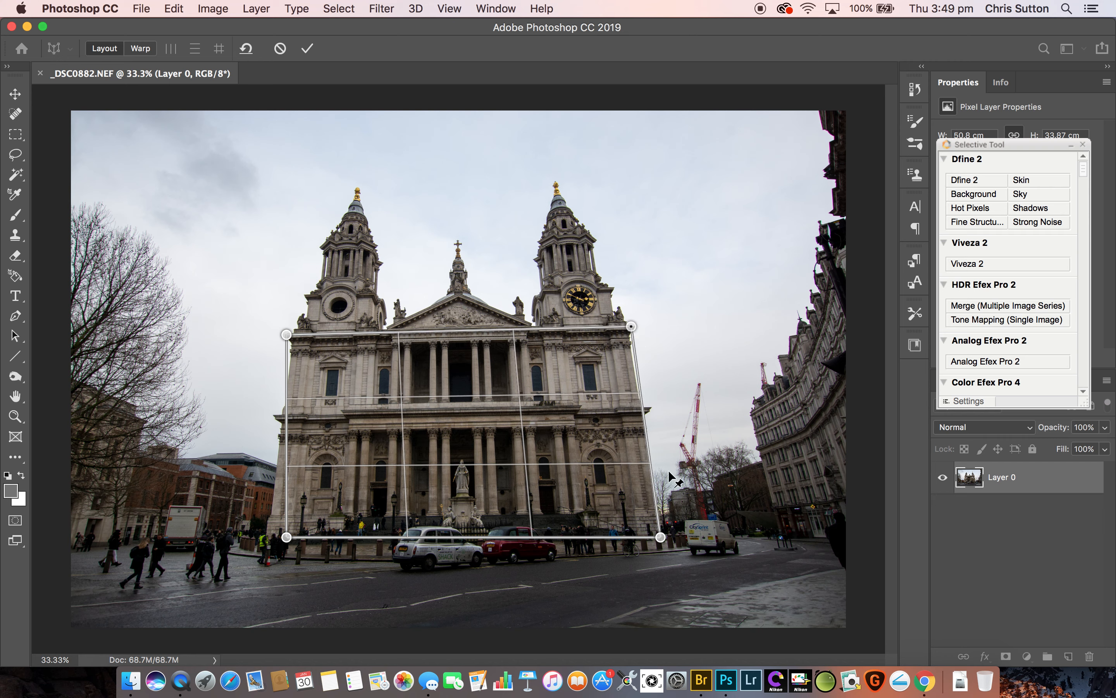
left_click_drag(660, 537, 664, 534)
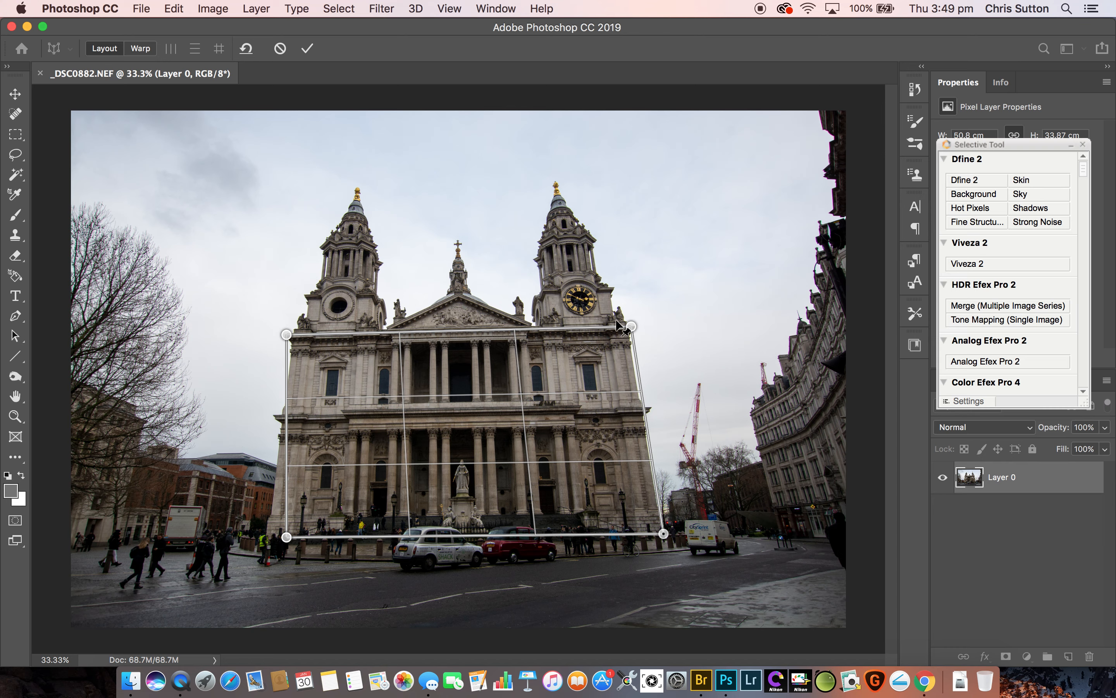
left_click_drag(632, 327, 628, 324)
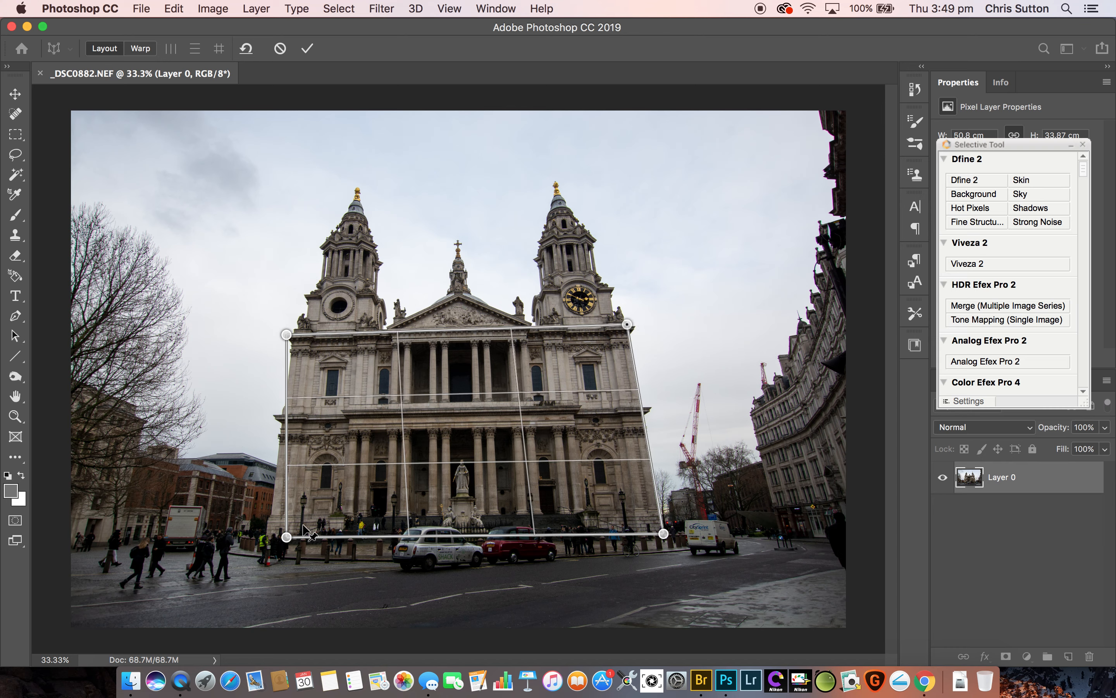
left_click_drag(287, 537, 266, 534)
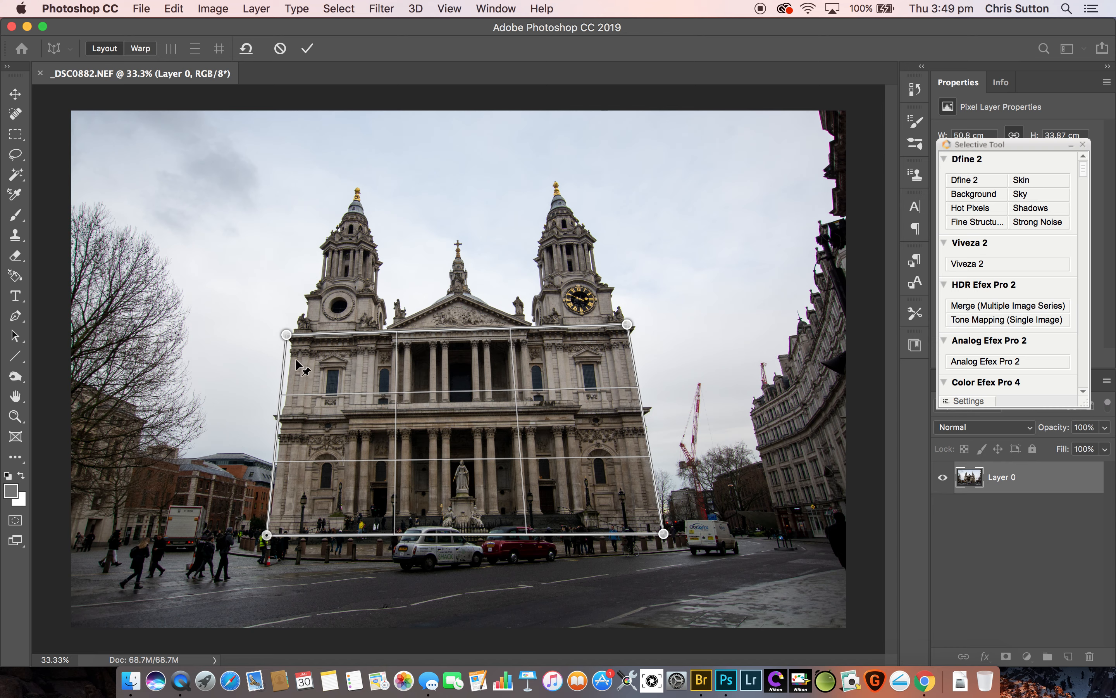
left_click_drag(286, 335, 293, 336)
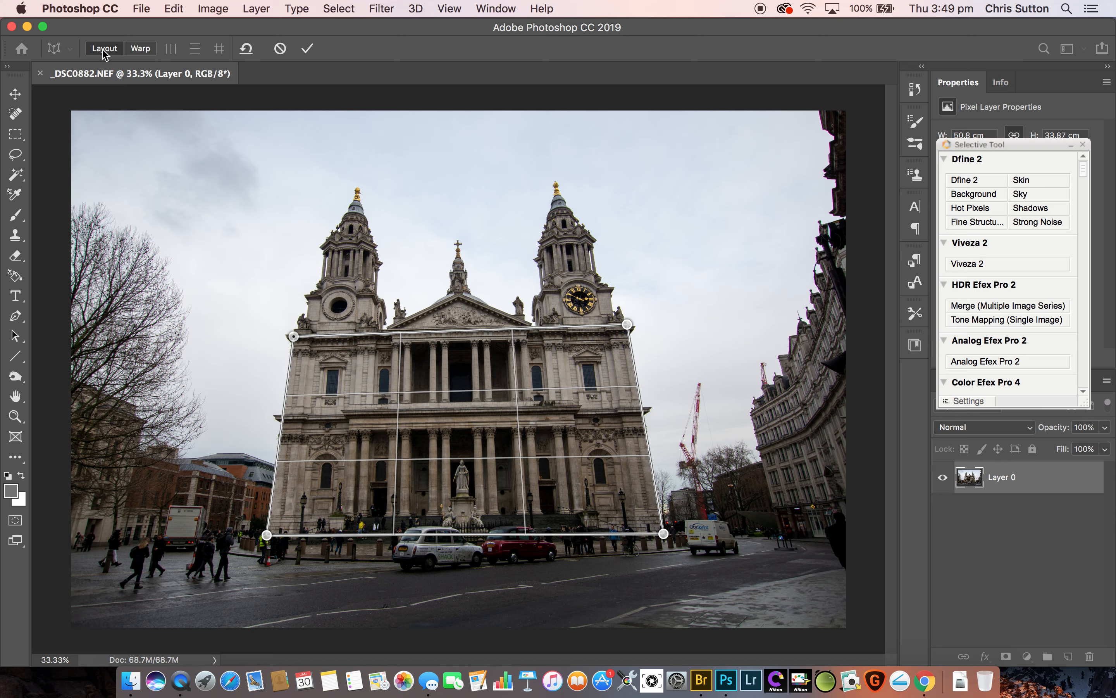
left_click(140, 48)
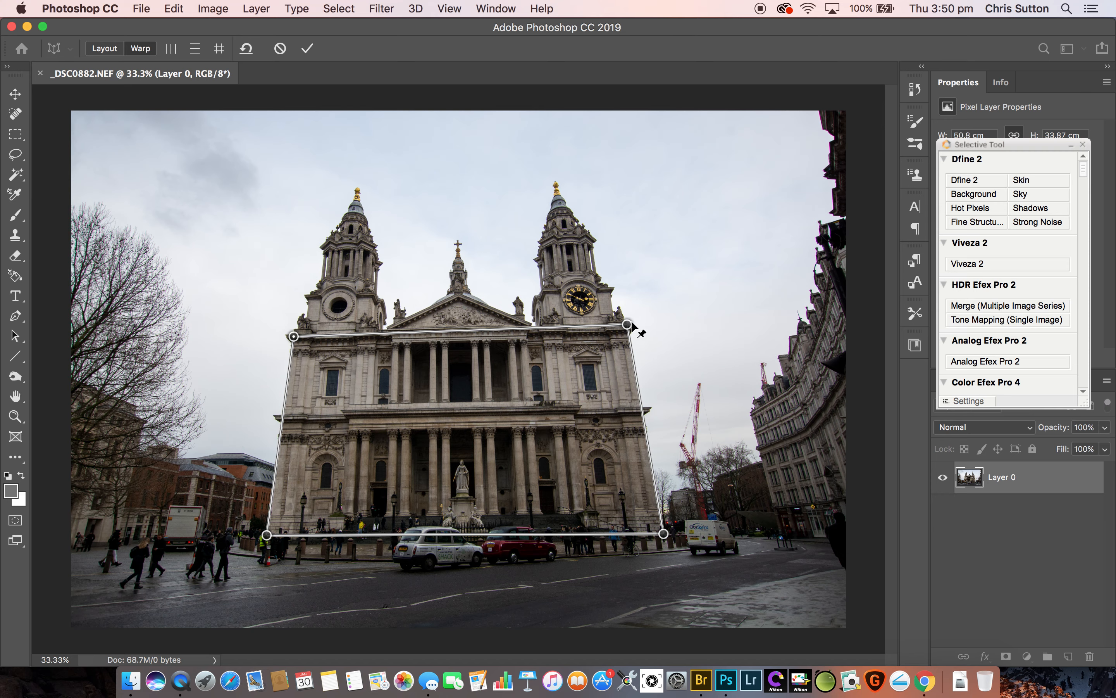
Try to straighten the facade by moving the plane's upper-right corner outward, and reset the warp.
left_click_drag(627, 324, 693, 345)
left_click_drag(611, 322, 672, 329)
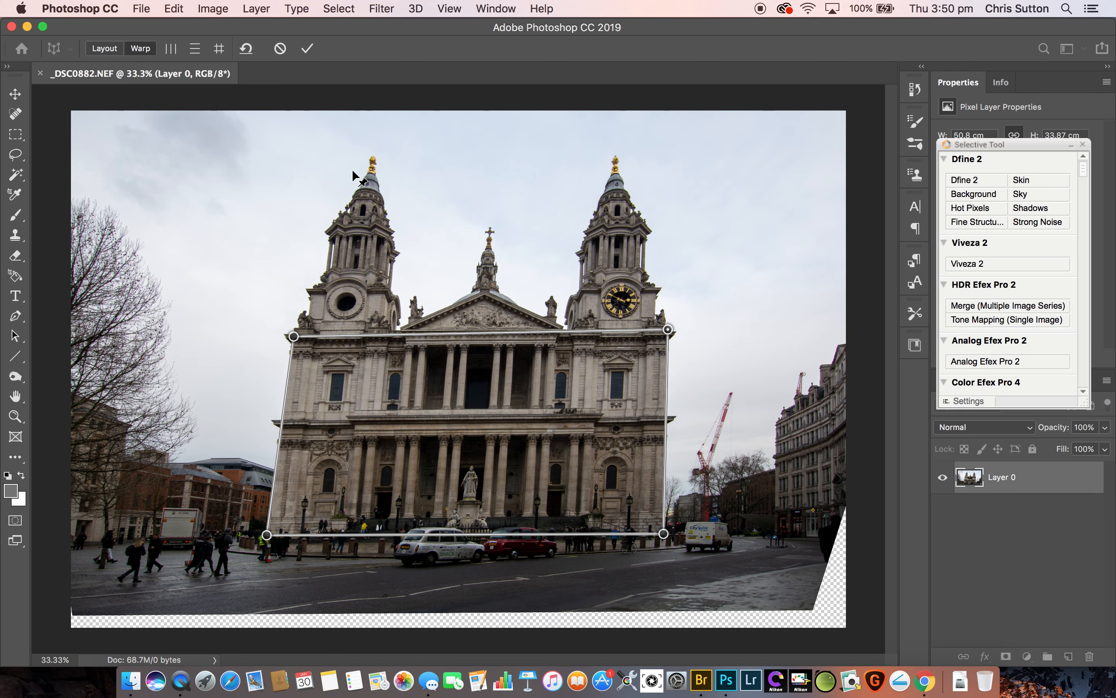
left_click(247, 48)
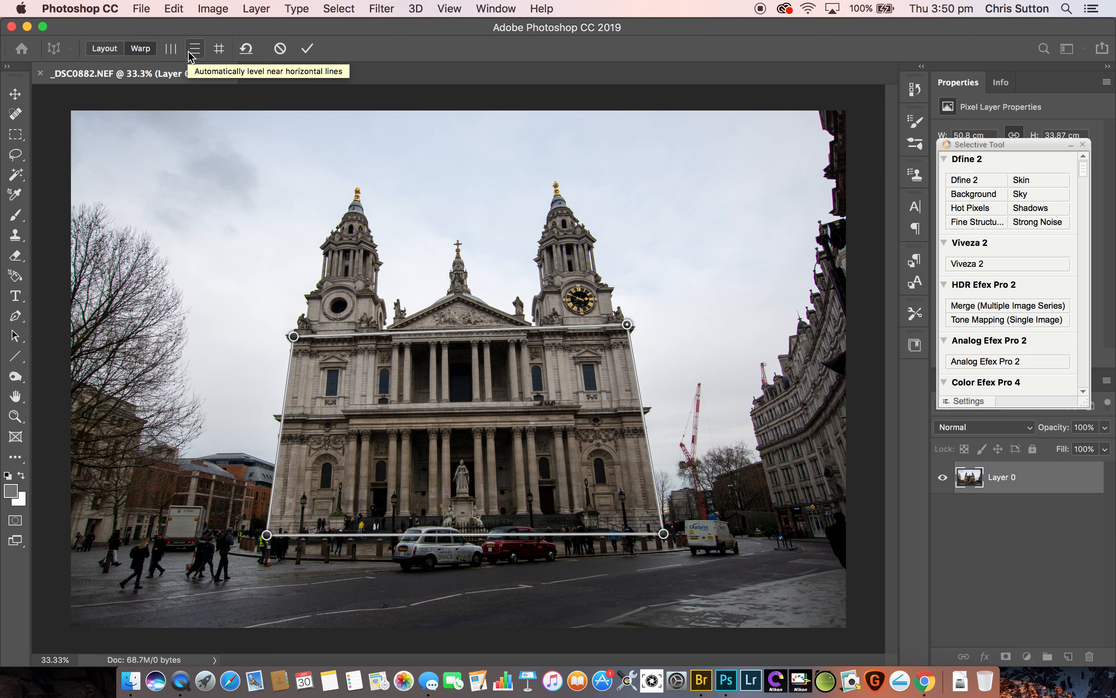
Automatically warp the facade plane to vertical and horizontal, and commit the Perspective Warp.
left_click(218, 51)
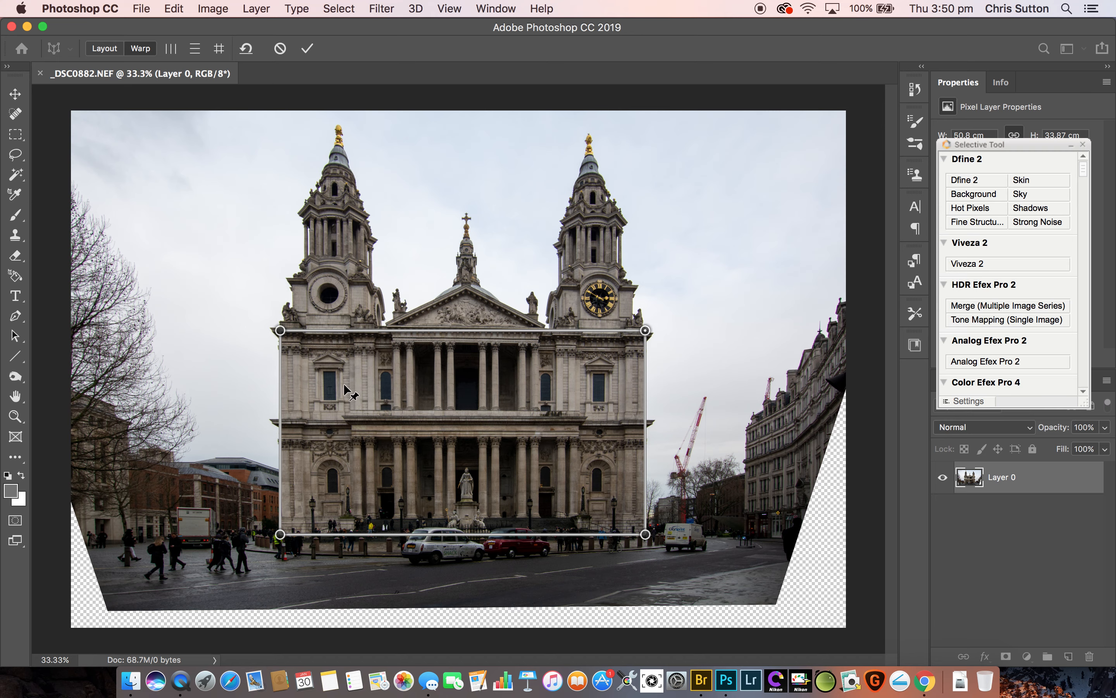
left_click(308, 50)
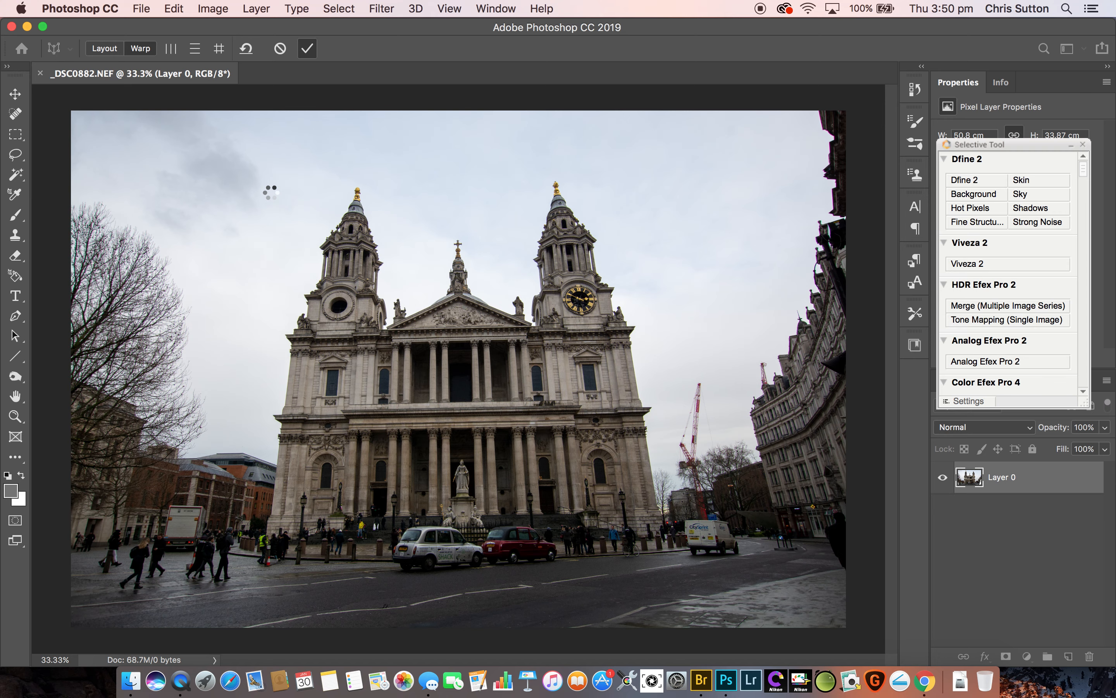
key("z")
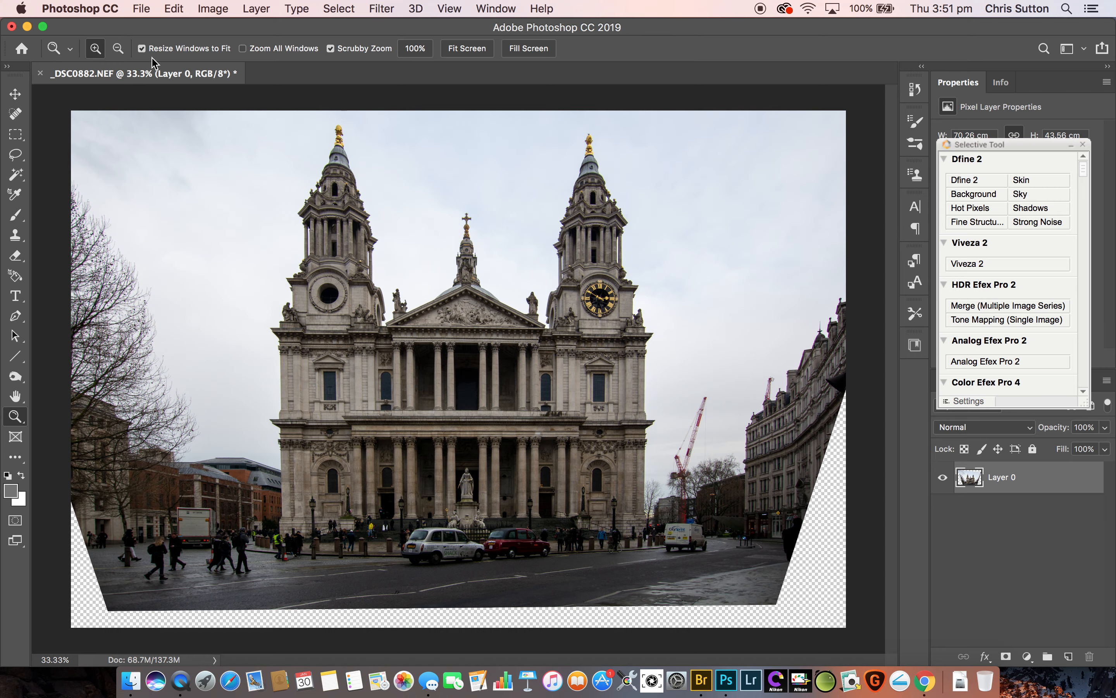
Close the warped document without saving and reopen _DSC0882.NEF in Camera Raw from Adobe Bridge.
left_click(40, 73)
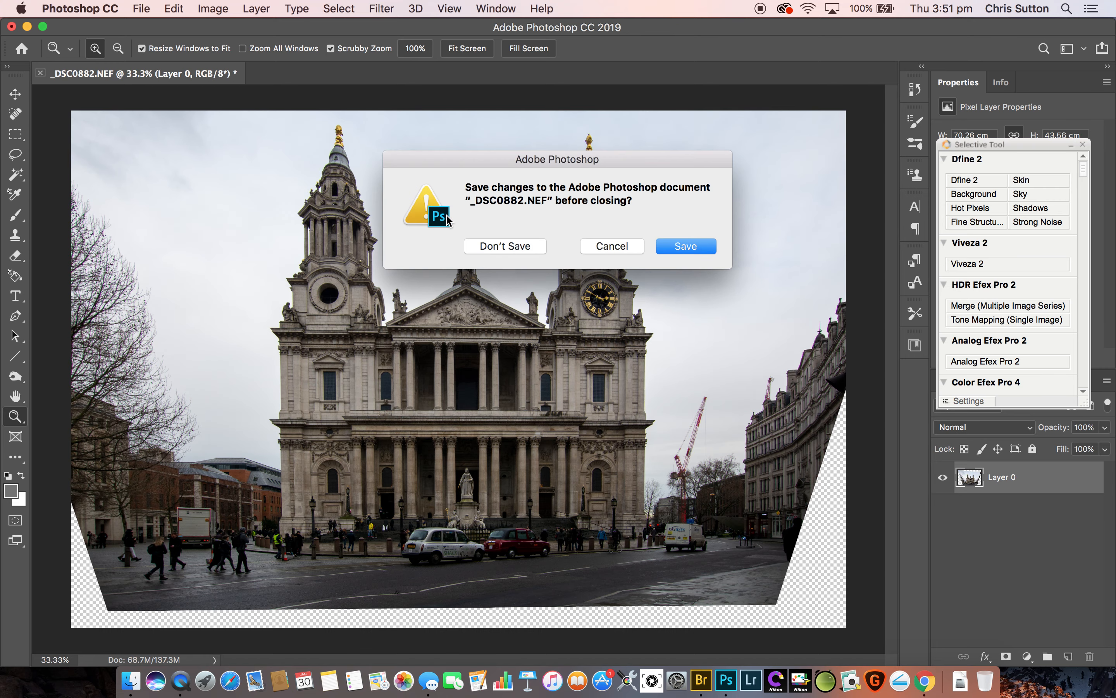
left_click(517, 246)
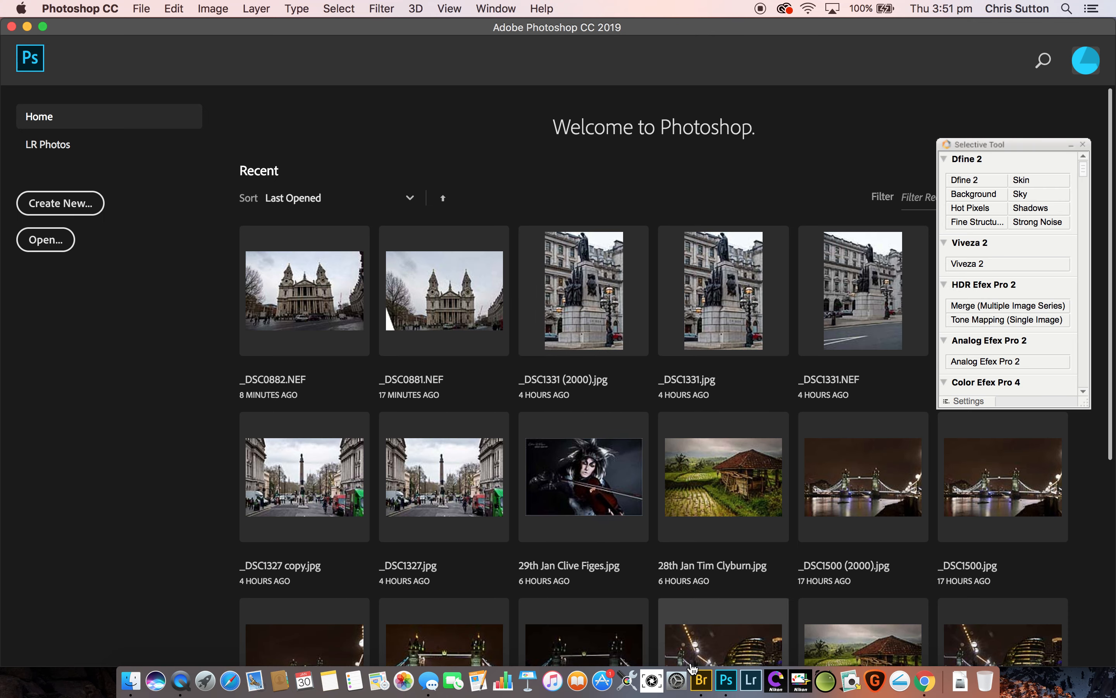
left_click(699, 678)
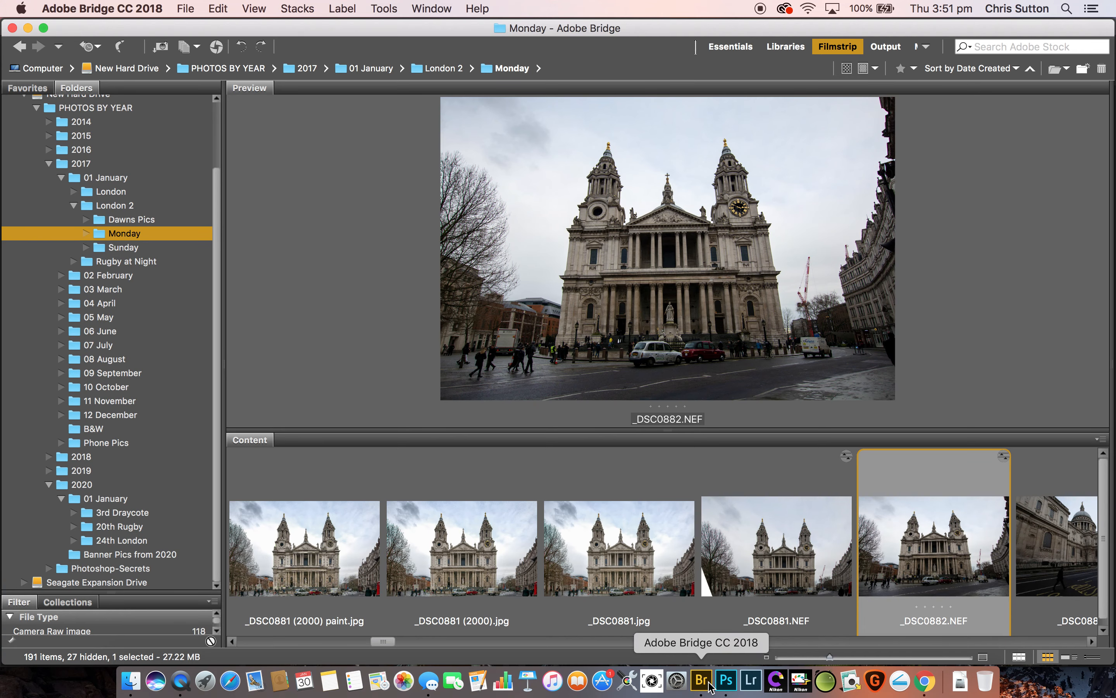
double_click(924, 550)
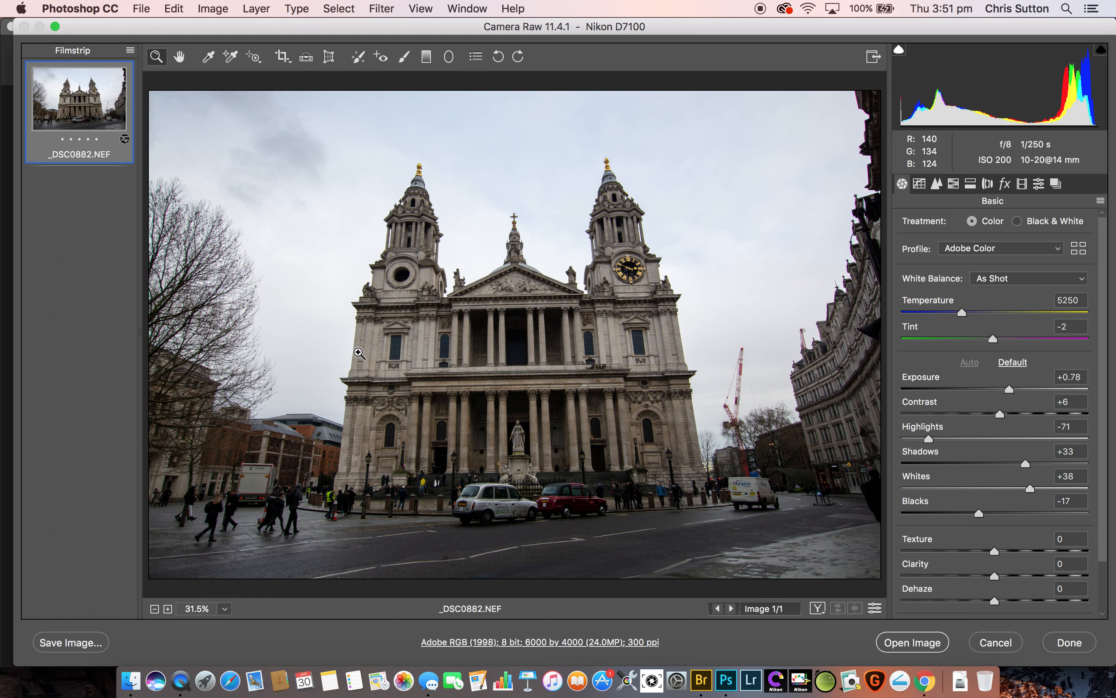
With the Transform tool, compare the Auto and Full Upright corrections on the cathedral photo and keep Auto.
left_click(330, 59)
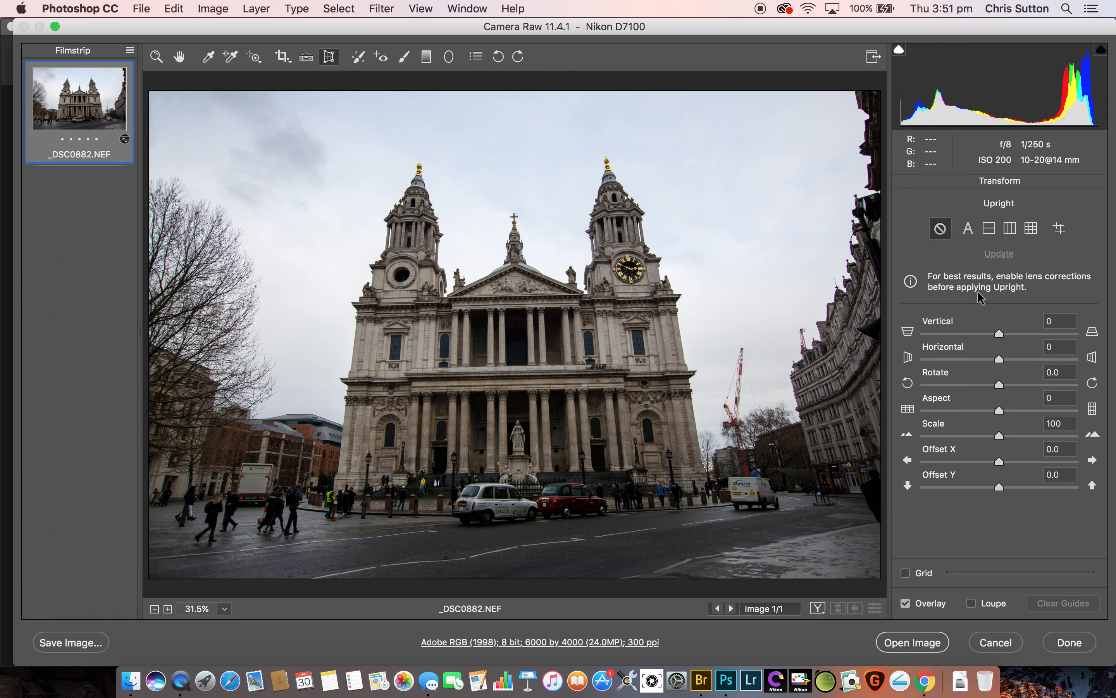
left_click(968, 228)
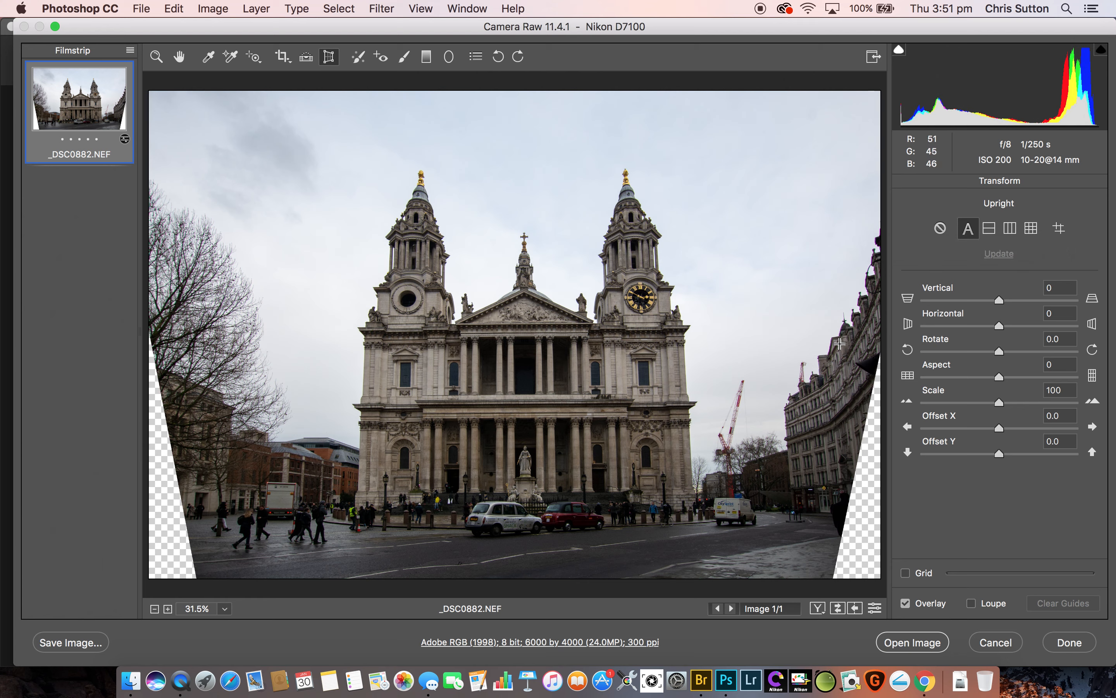
left_click(1032, 229)
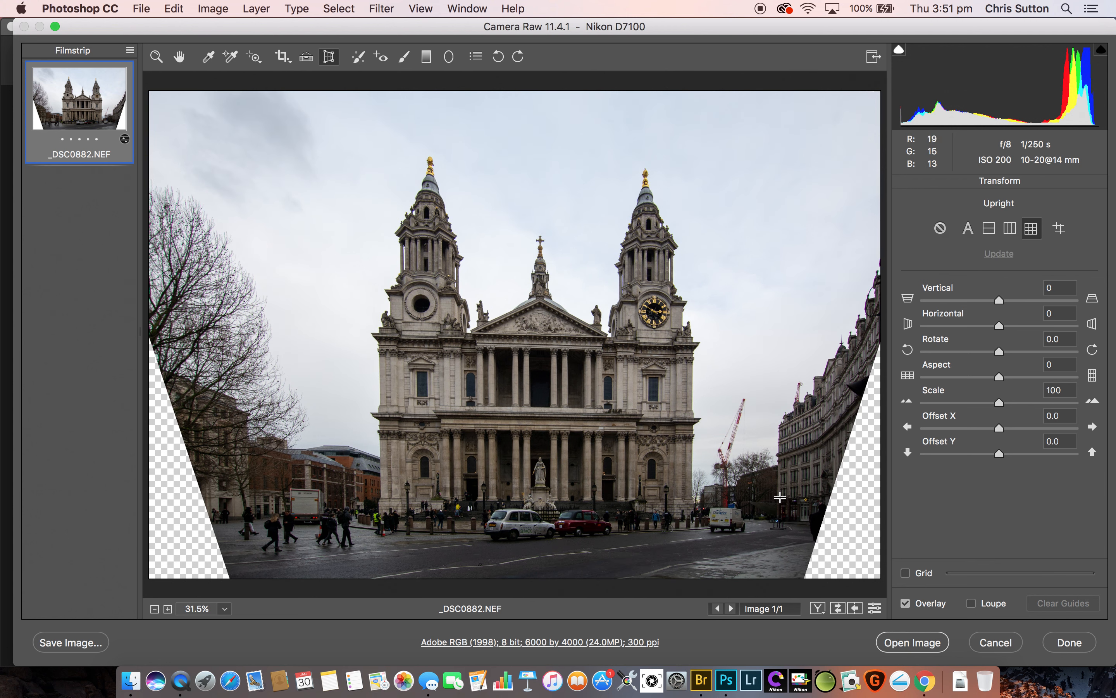
left_click(967, 229)
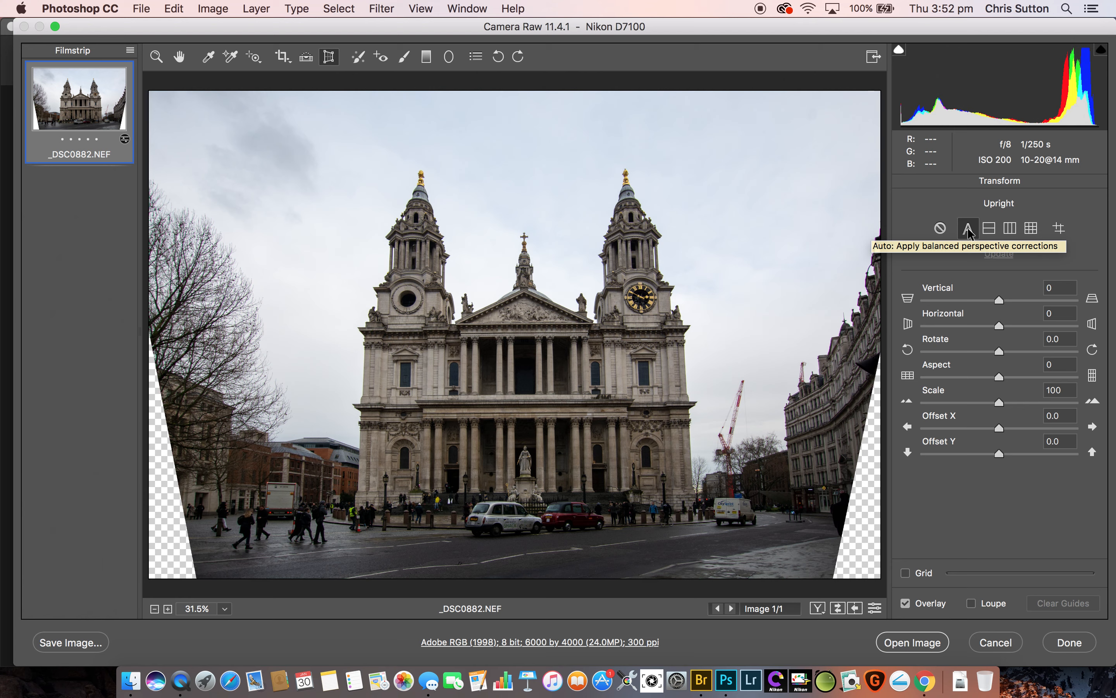
Overlay the alignment grid and set the Vertical transform to -21 to straighten the towers.
left_click(905, 573)
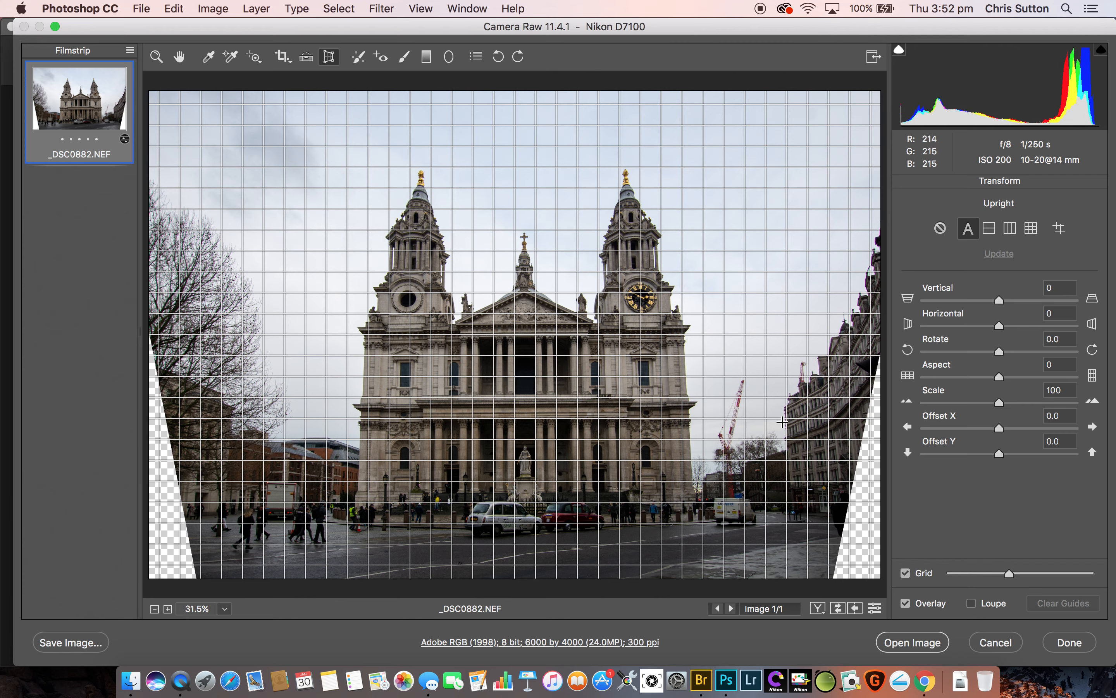
left_click(905, 574)
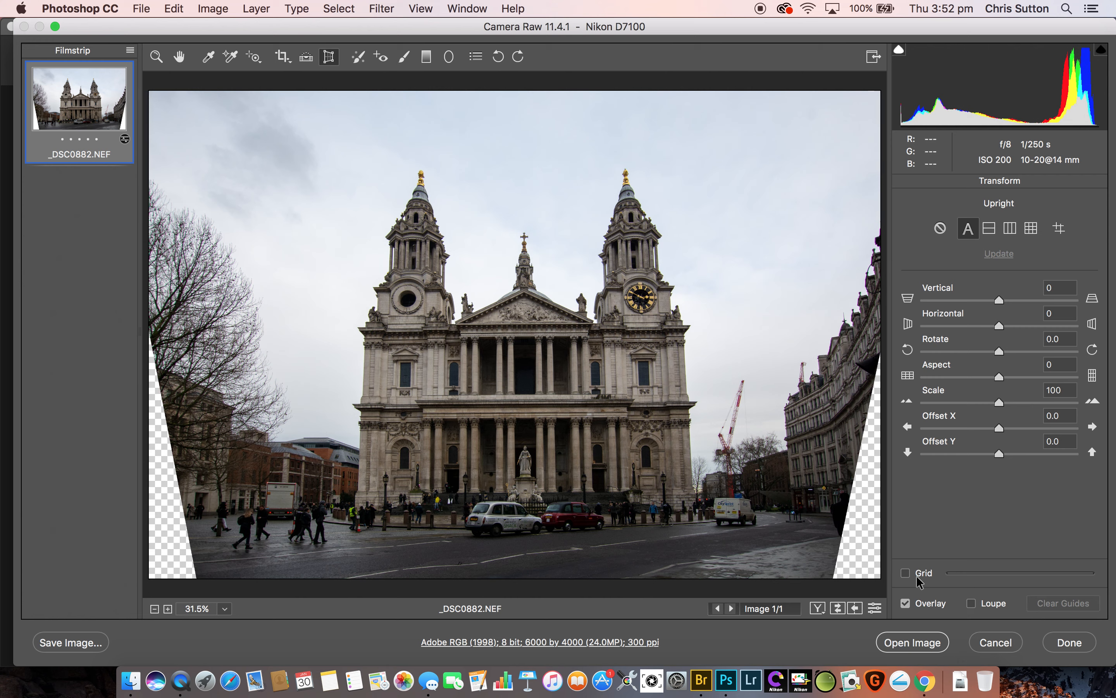
left_click(906, 573)
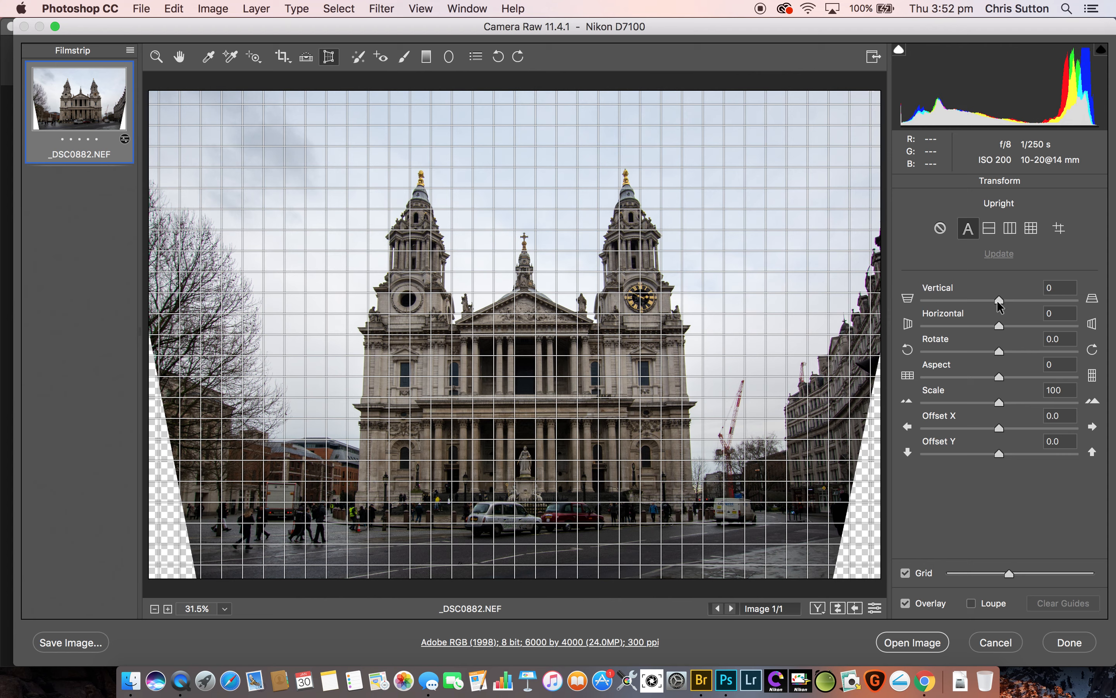
left_click_drag(999, 307, 981, 302)
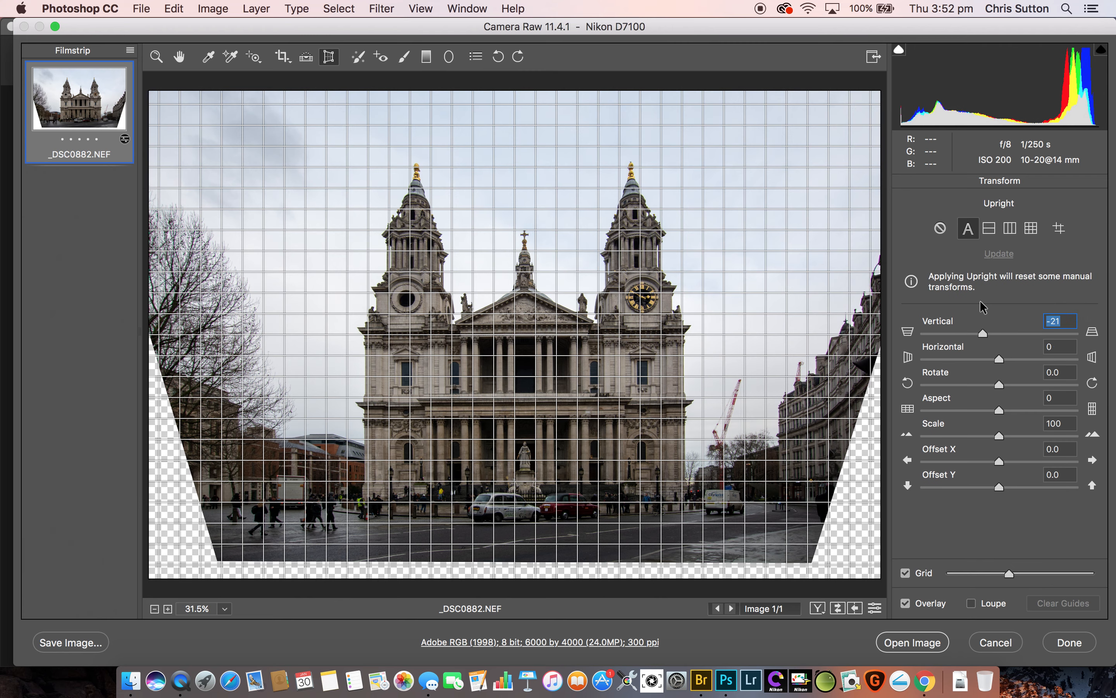
left_click(905, 574)
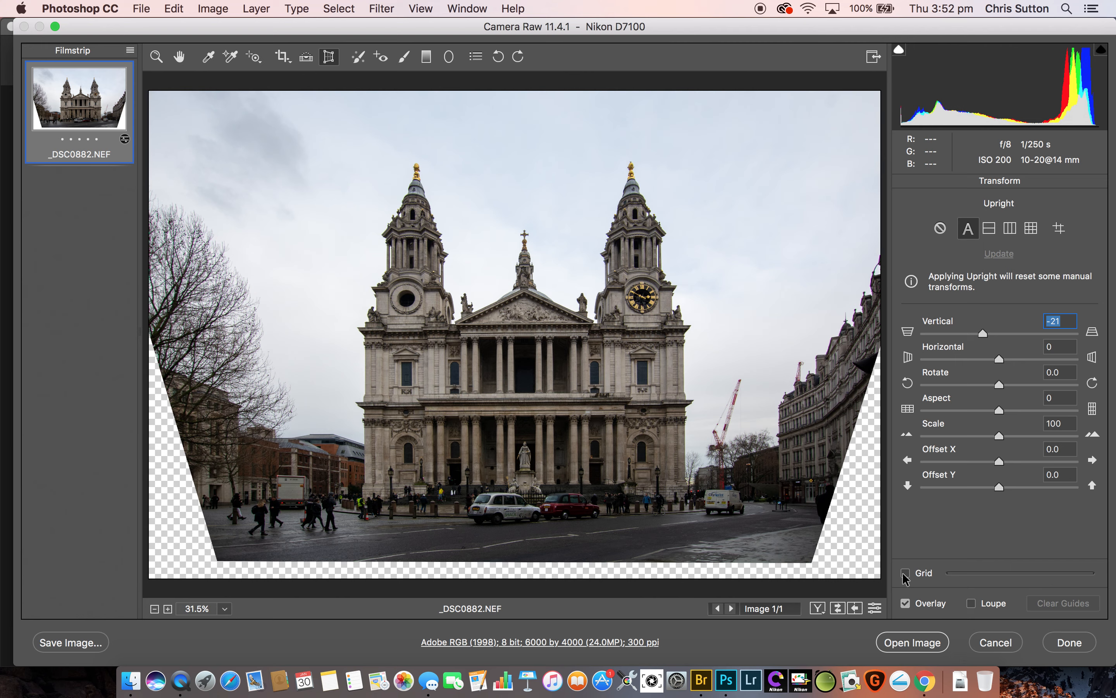
left_click(905, 574)
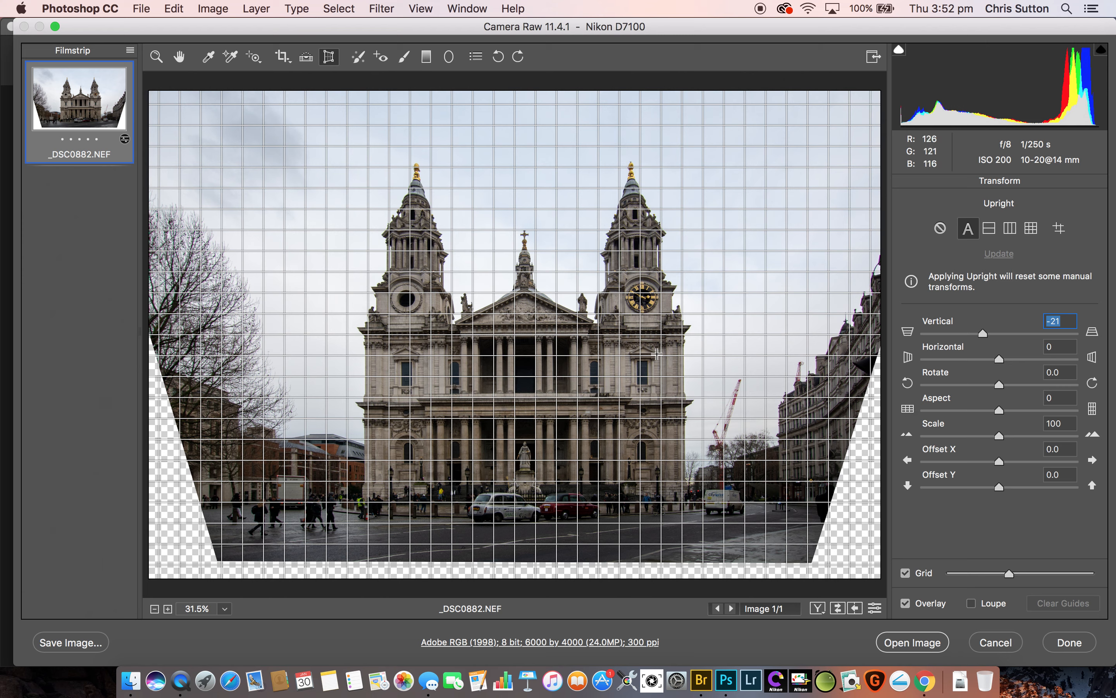
Keep the Horizontal transform at 0, set Rotate to +0.4 and refine Vertical to -22 against the grid.
left_click(1001, 360)
mouse_move(1001, 359)
left_mouse_down()
mouse_move(991, 358)
mouse_move(1003, 359)
left_mouse_up()
double_click(1002, 358)
left_click_drag(999, 388, 1006, 388)
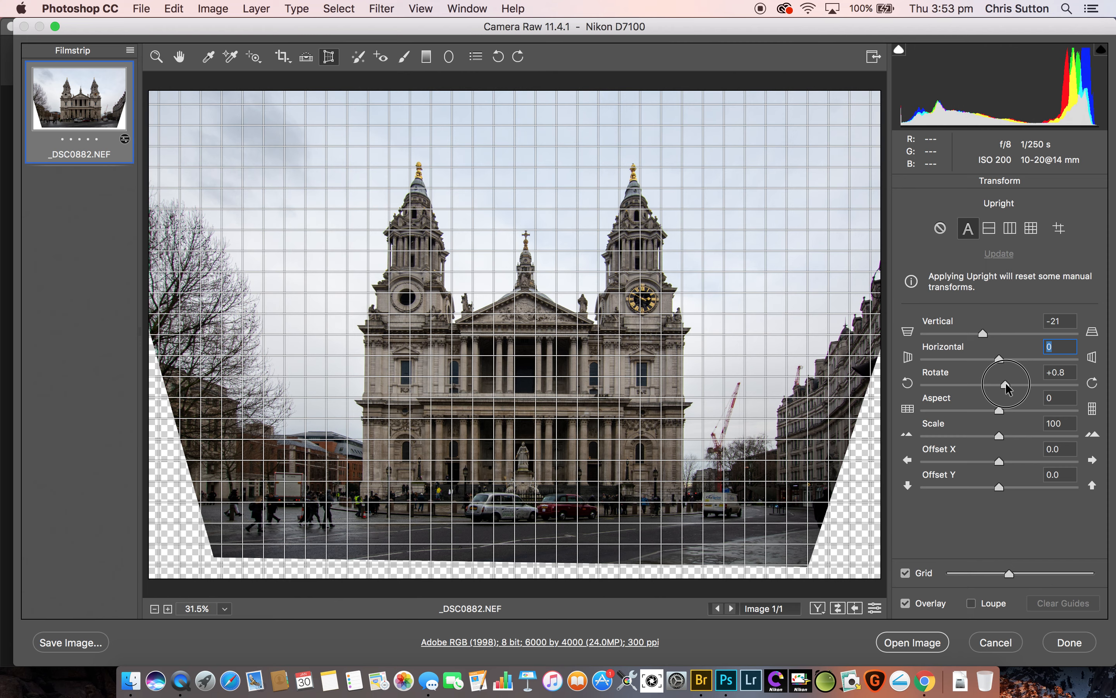
left_click_drag(1008, 389, 1007, 390)
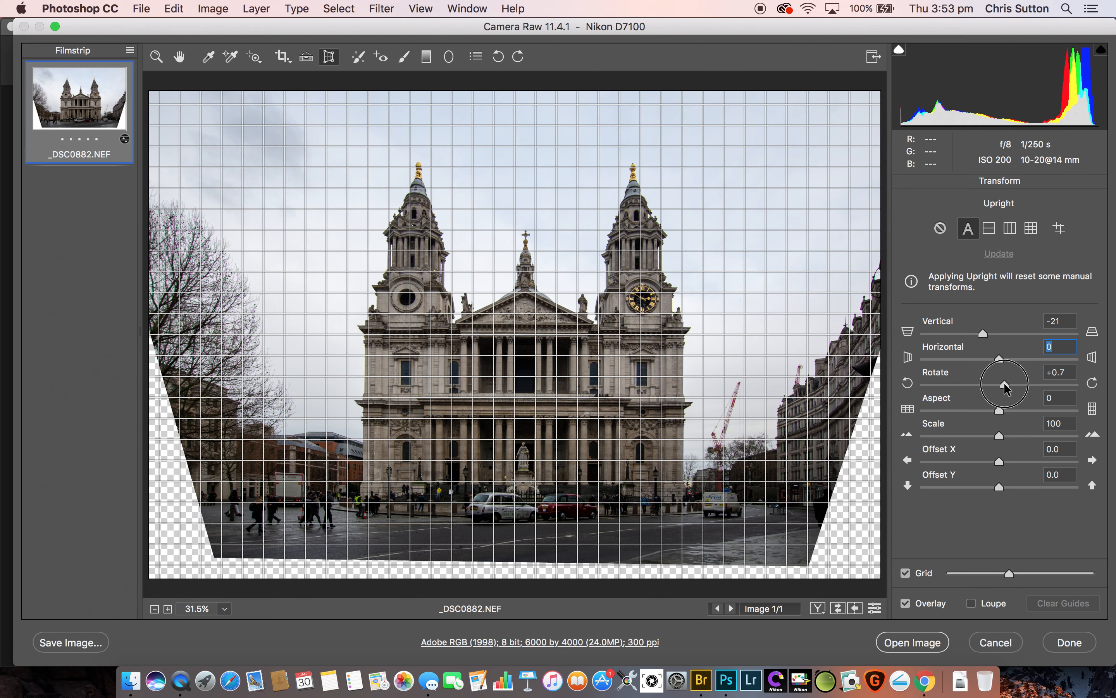
left_click_drag(1006, 388, 1003, 396)
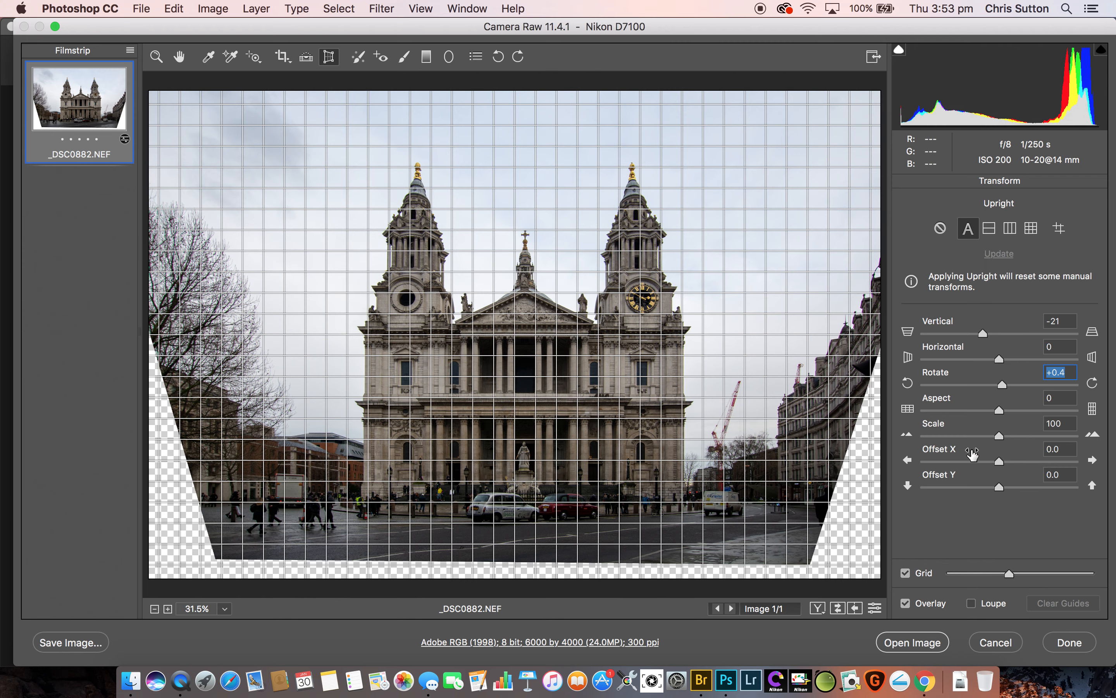
left_click_drag(983, 334, 982, 333)
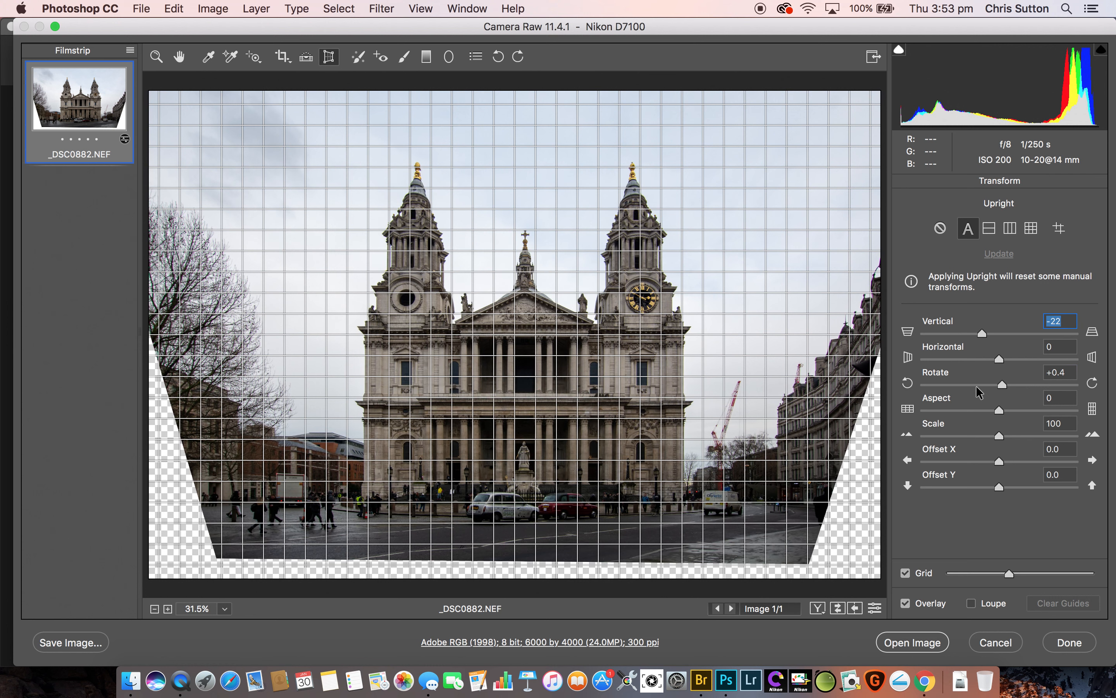
Hide the grid, increase the Scale until the photo covers the transparent borders, and open the image in Photoshop.
left_click(906, 574)
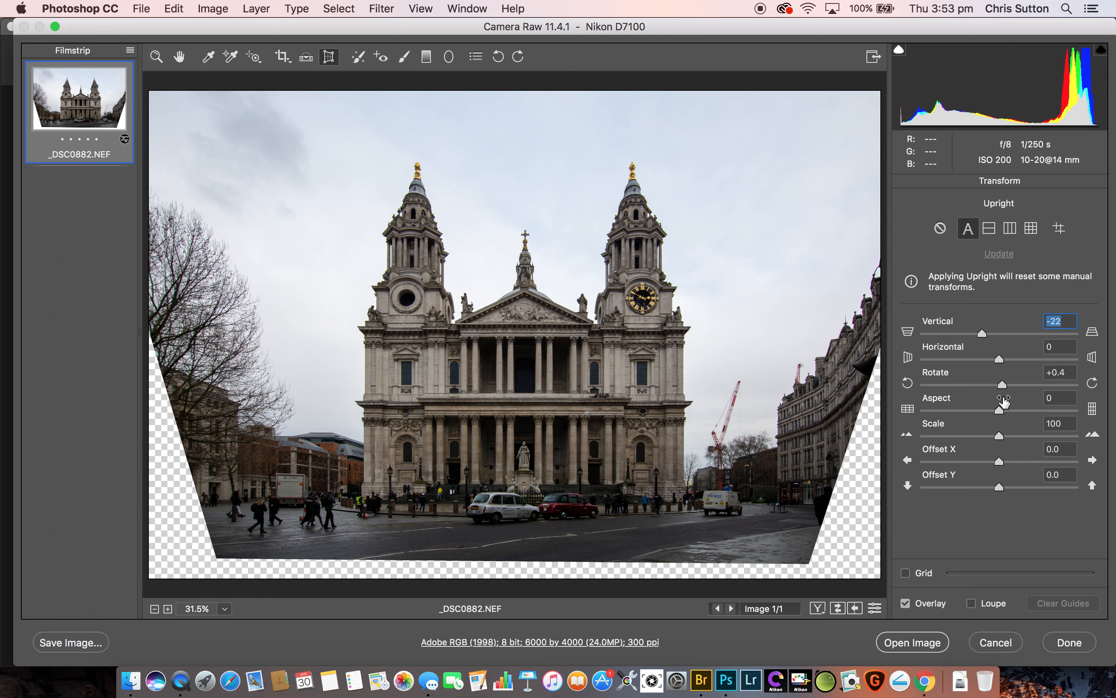
left_click_drag(1000, 434, 1031, 436)
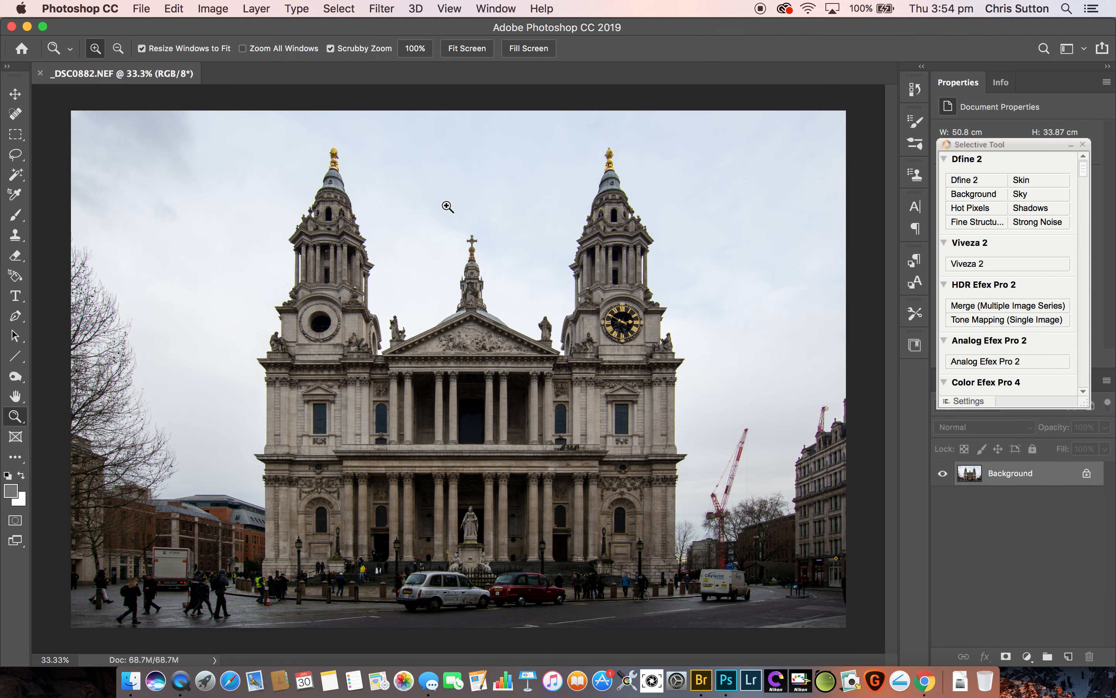
Switch to Google Chrome to view the _DSC0881 cathedral photo on Flickr.
left_click(925, 681)
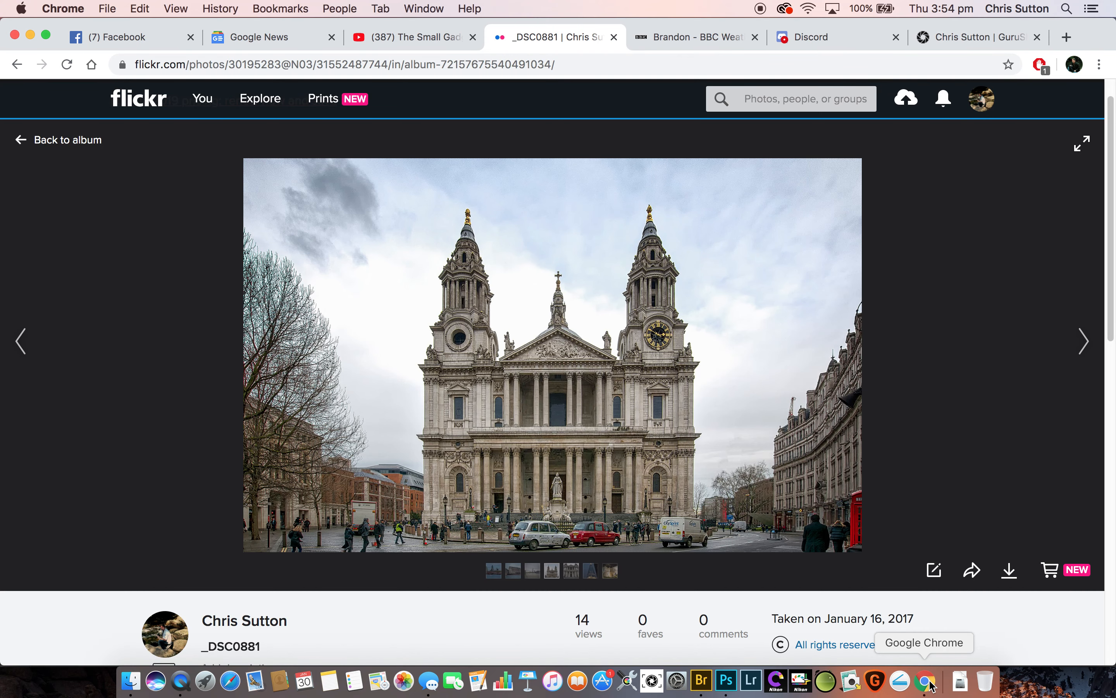